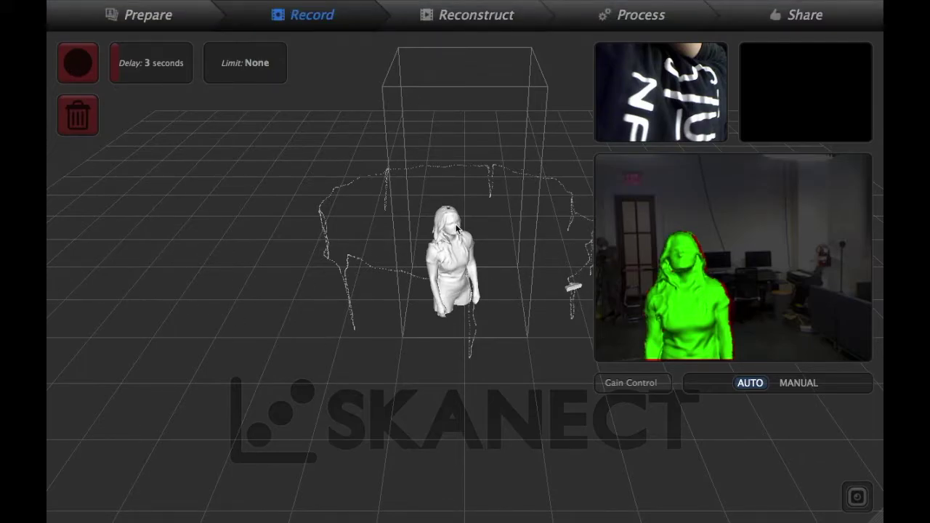
Zoom in slightly on the captured upper-body scan in the 3D view.
scroll(453, 224, up, 2)
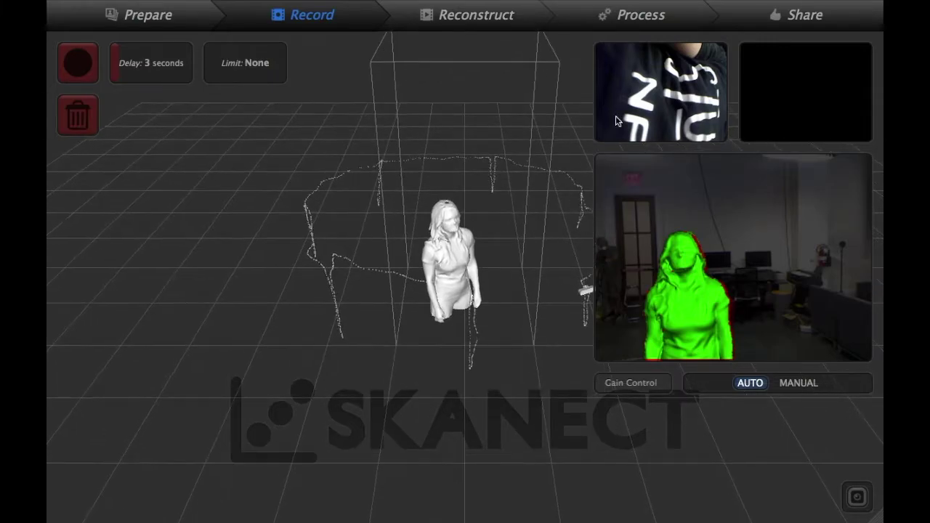
Compute a watertight colored mesh of the figure with Medium smoothing.
click(628, 16)
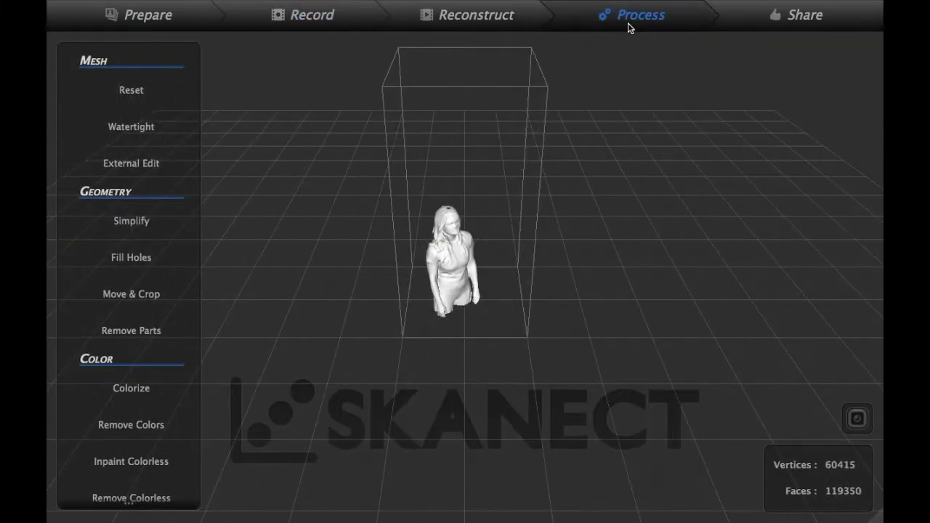
click(130, 128)
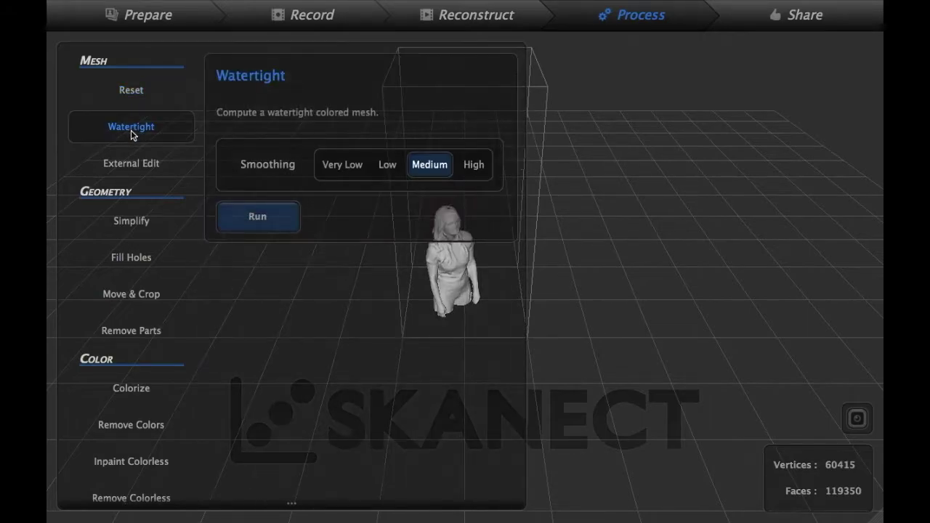
click(239, 218)
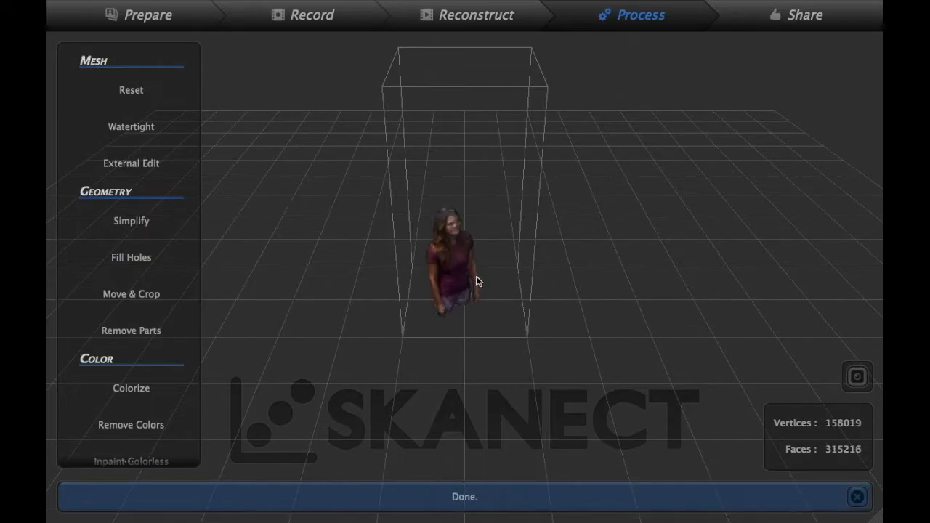
Orbit around the 158019-vertex colored mesh to inspect it, then go to Share.
drag(380, 268, 519, 182)
drag(457, 256, 651, 324)
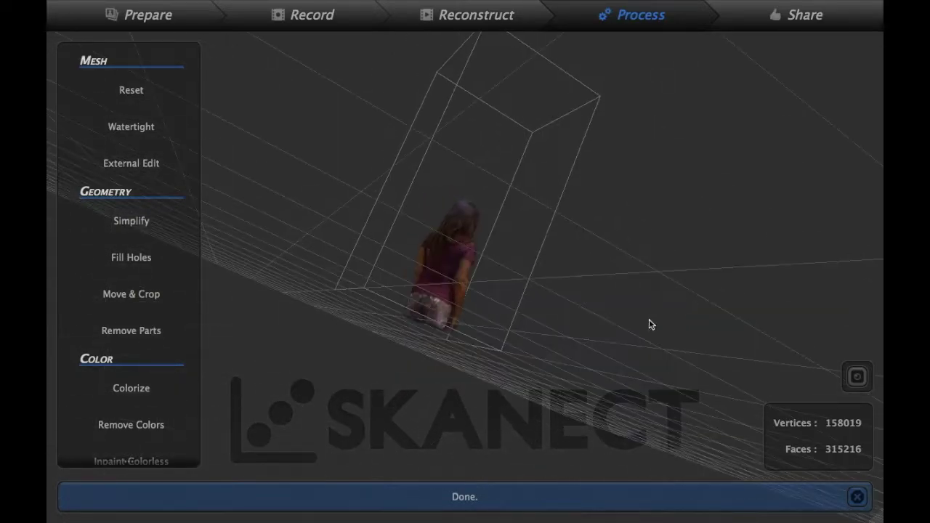
drag(424, 303, 485, 415)
drag(316, 201, 631, 295)
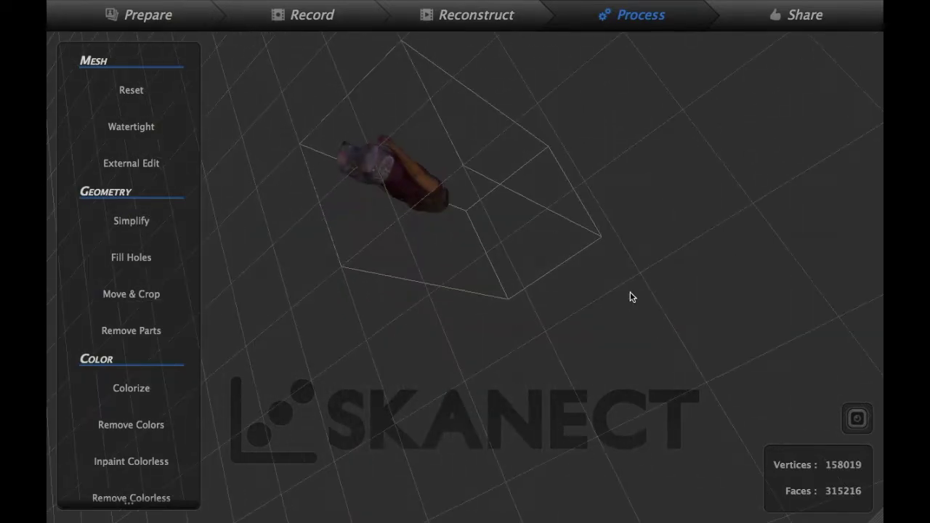
drag(359, 103, 795, 47)
click(799, 14)
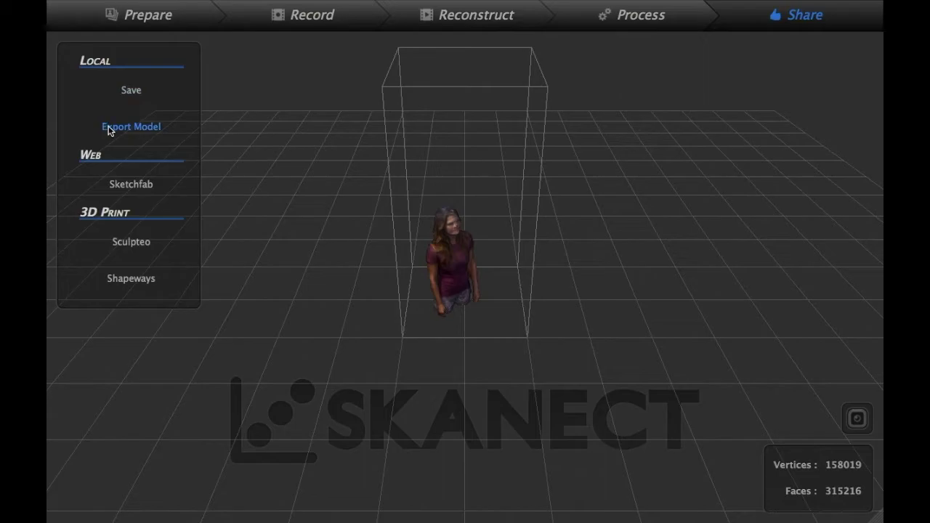
Export the model as STL with millimeter scale.
click(111, 129)
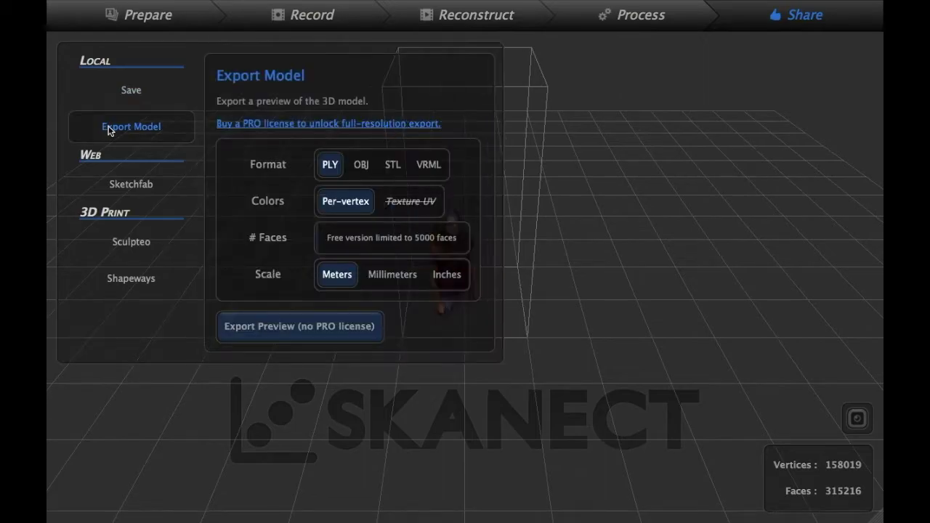
click(394, 165)
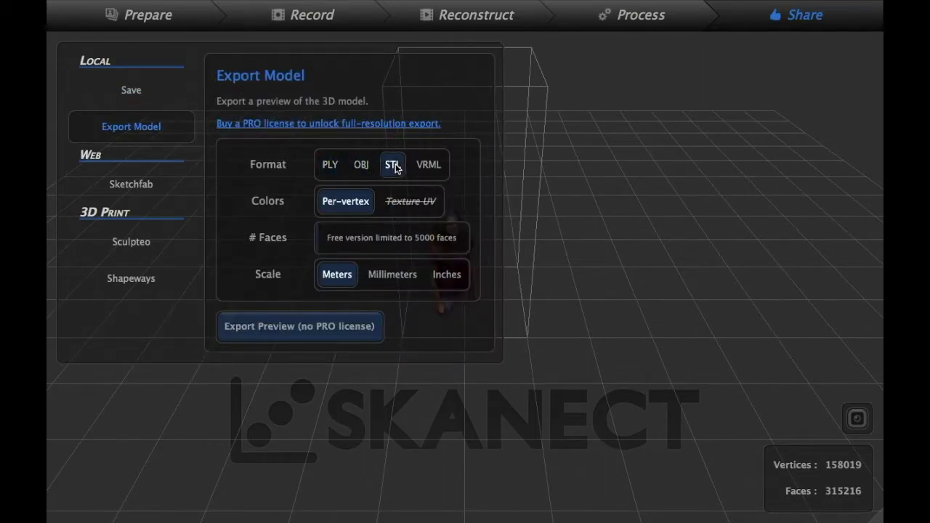
click(402, 283)
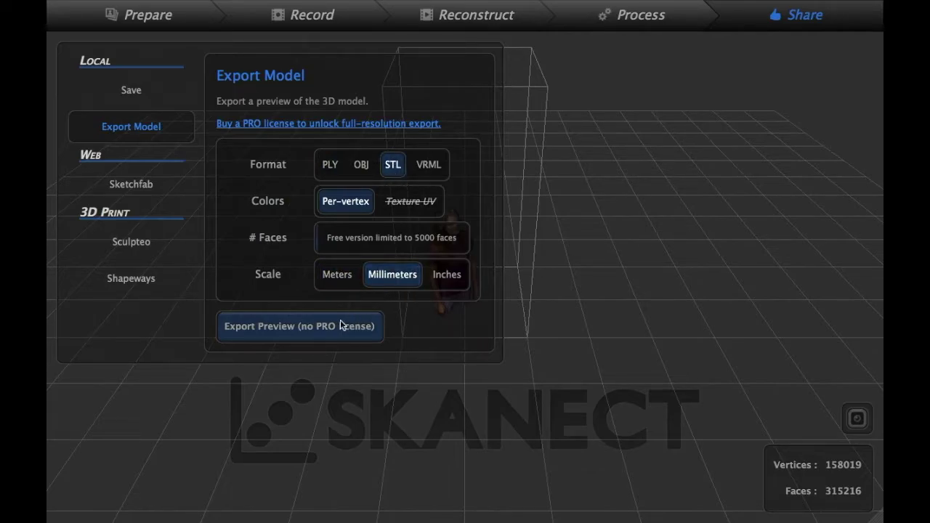
click(314, 334)
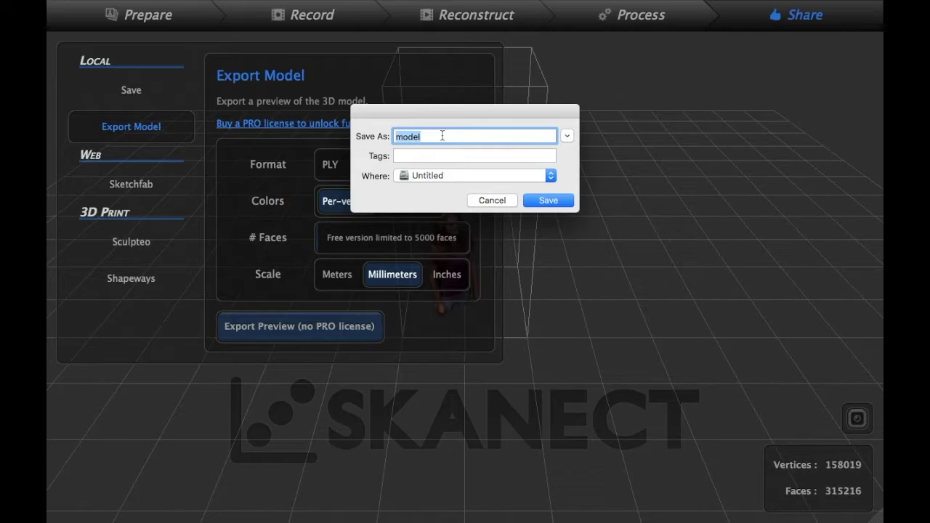
Name the export 'friend' and choose the Desktop as its location.
text(friend)
click(548, 175)
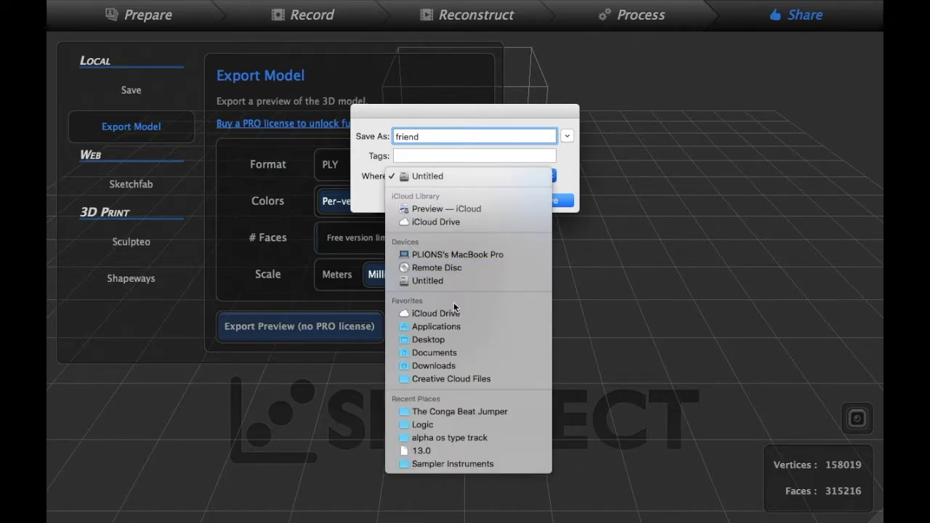
click(441, 340)
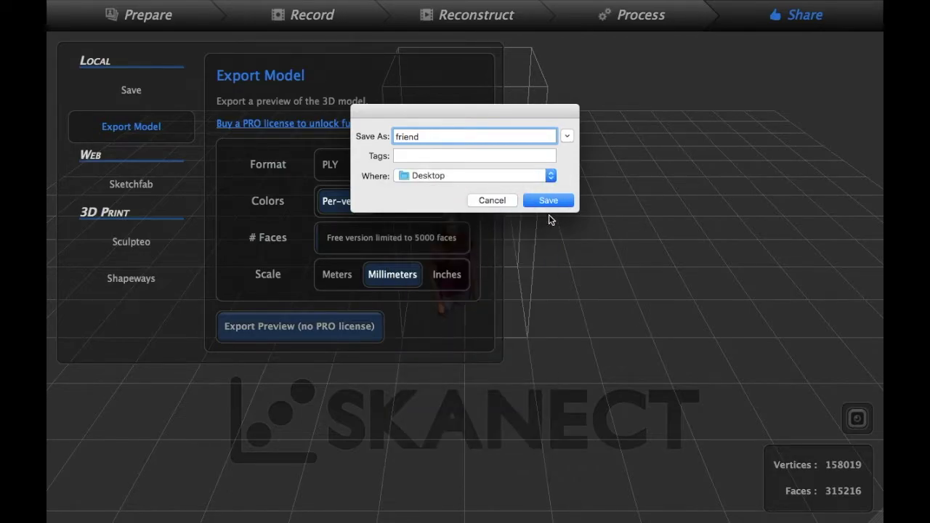
Save friend.stl and add it to MakerBot Print's build plate.
click(560, 206)
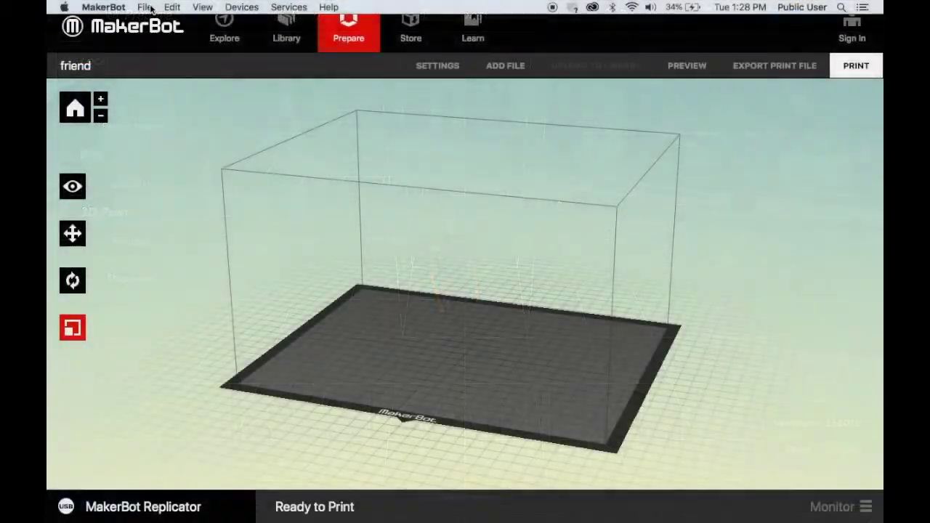
click(145, 7)
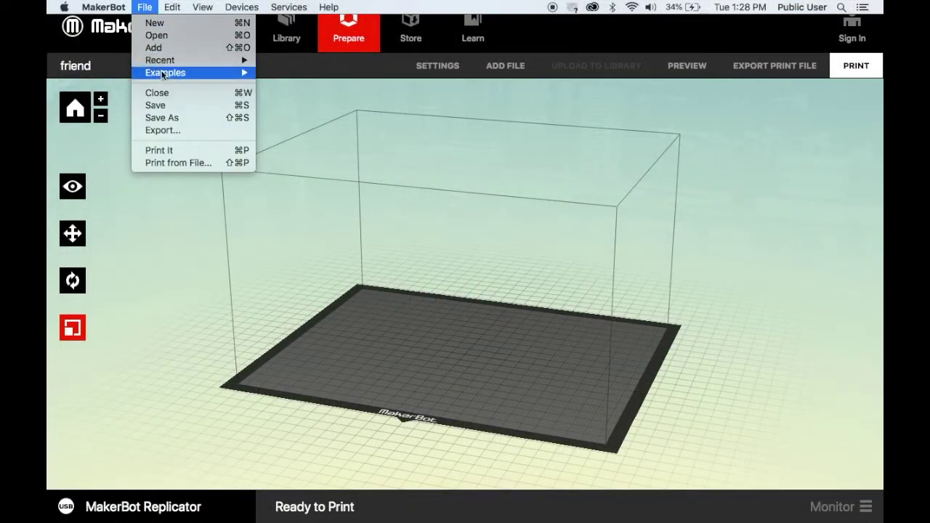
click(152, 48)
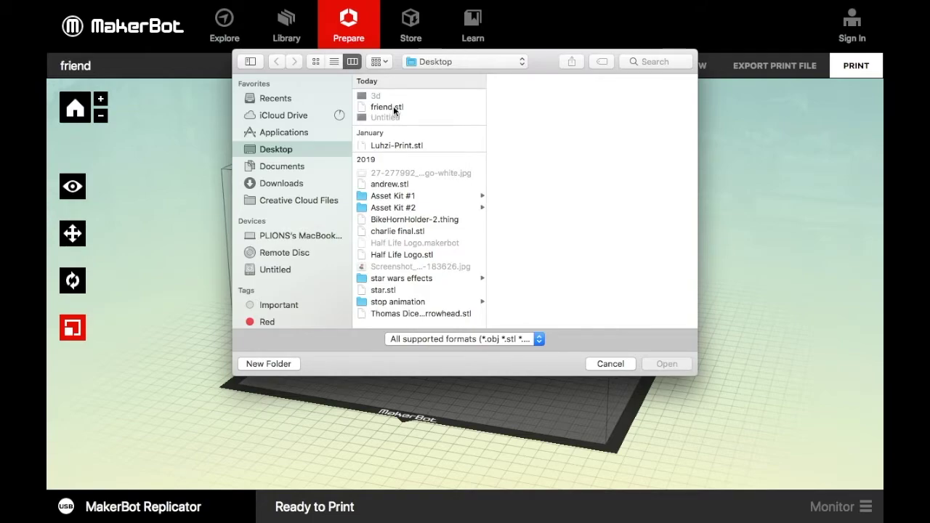
click(389, 107)
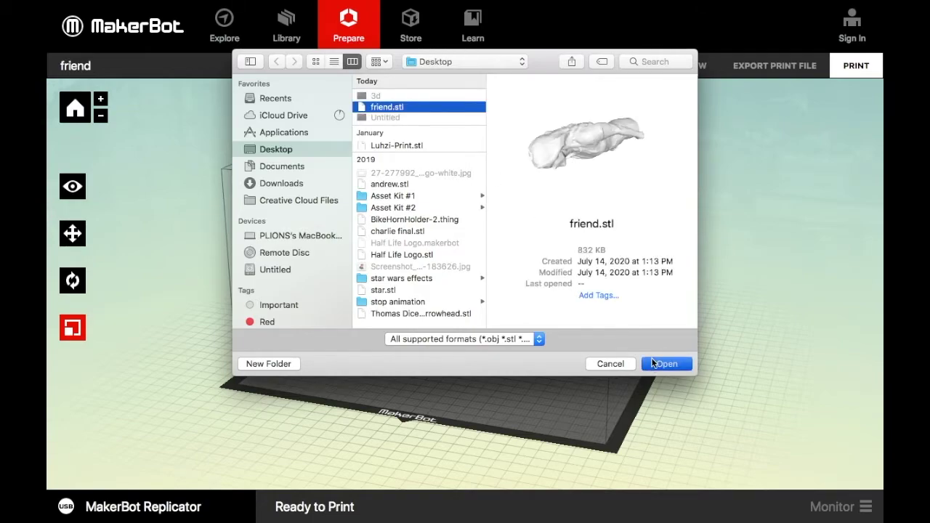
click(652, 363)
Scale the model to fit, then set its scale to 40%.
click(544, 271)
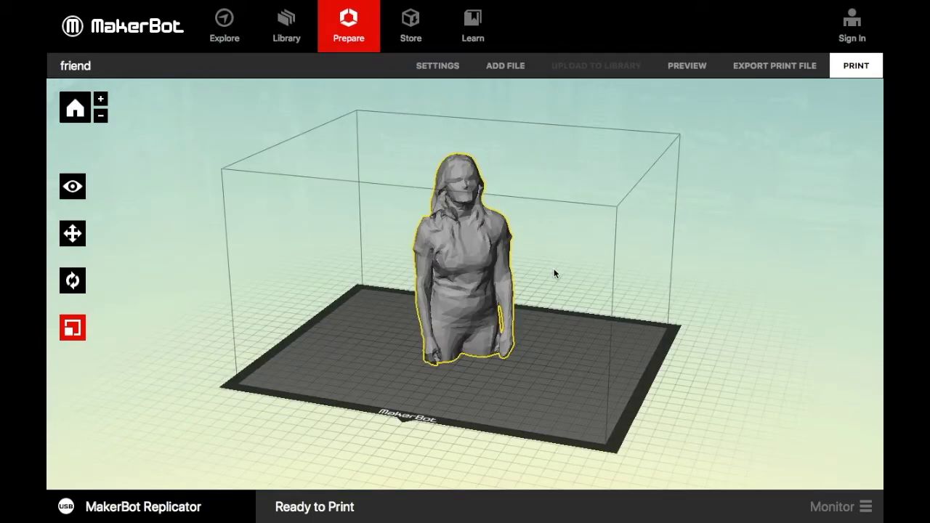
click(72, 327)
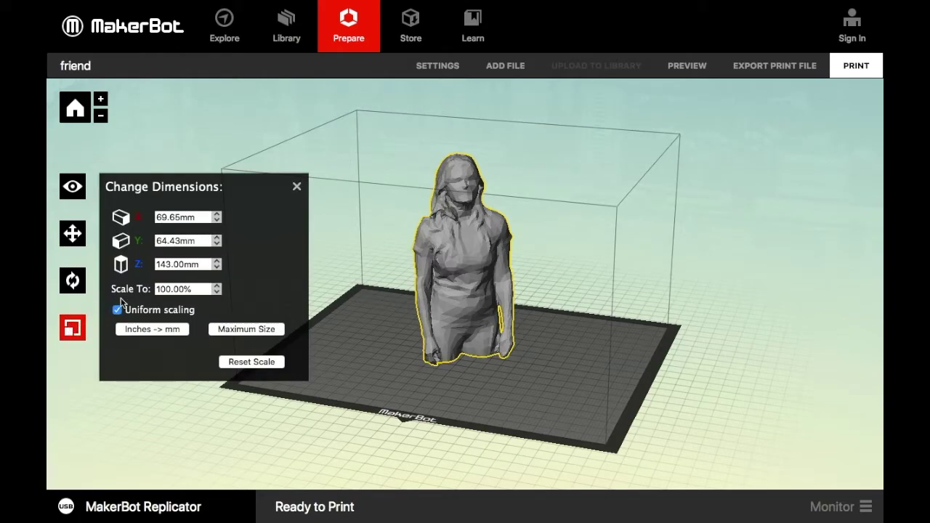
click(205, 288)
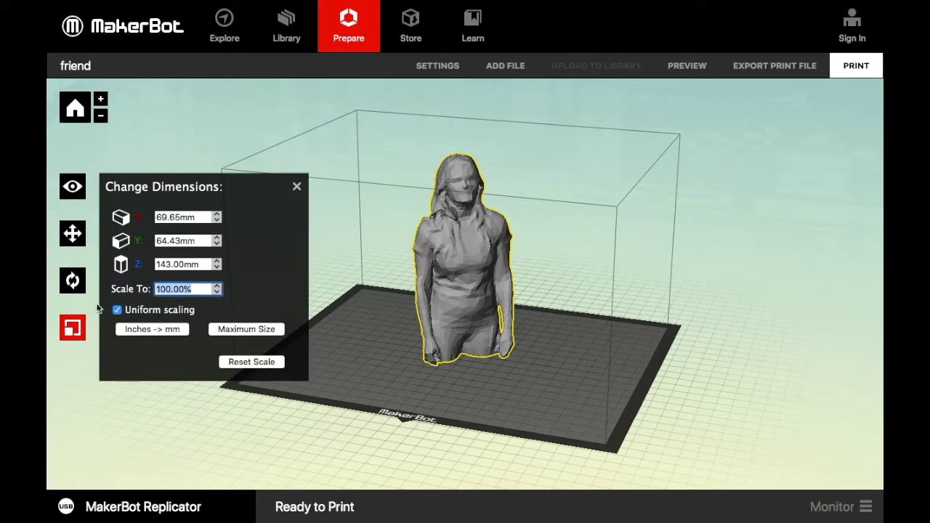
text(40)
key(Return)
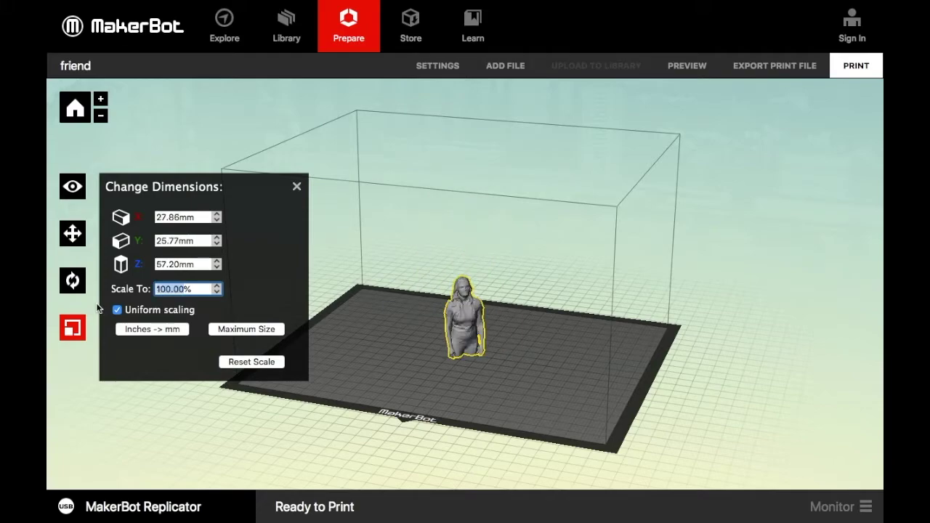
Generate a sliced preview of friend: 197 layers, about 7g, roughly 39 minutes.
click(297, 188)
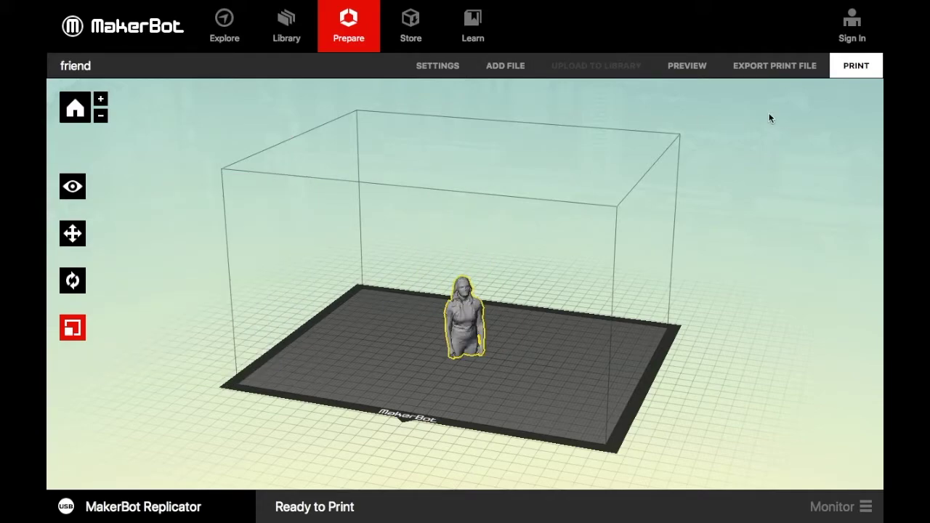
click(690, 71)
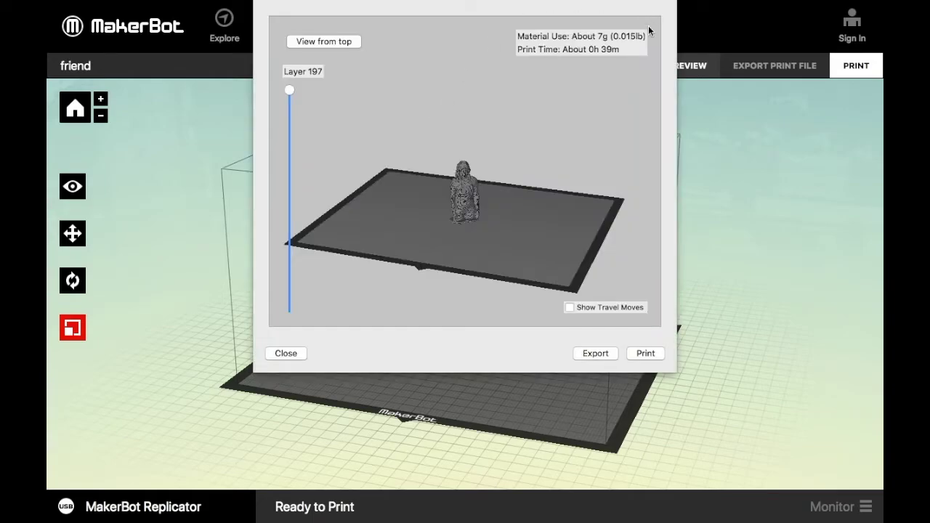
click(645, 353)
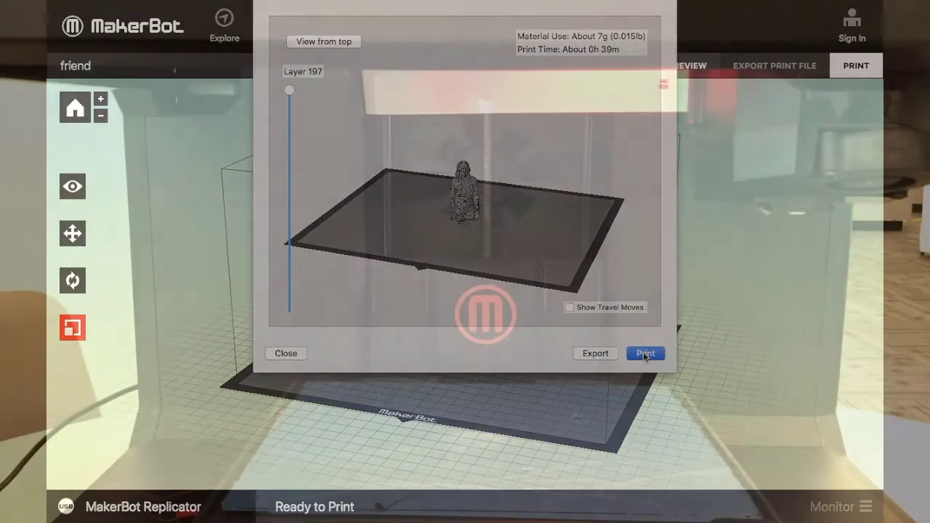